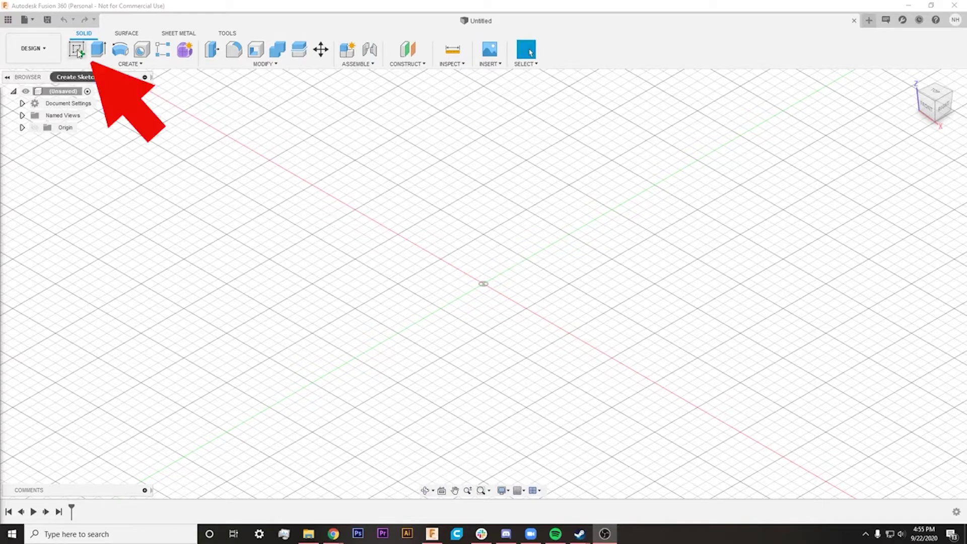
- Start a new sketch on the XY origin plane, viewed straight from the top
click(78, 51)
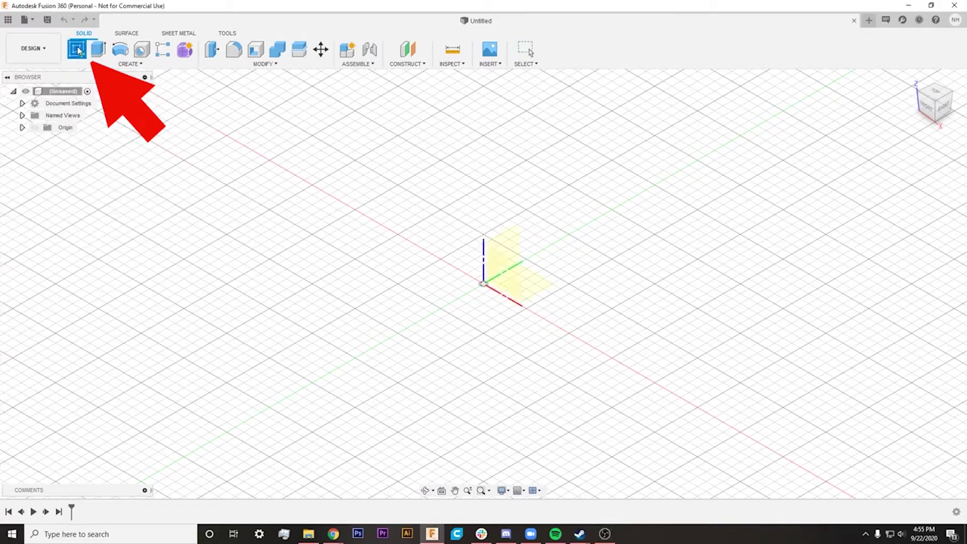
click(940, 94)
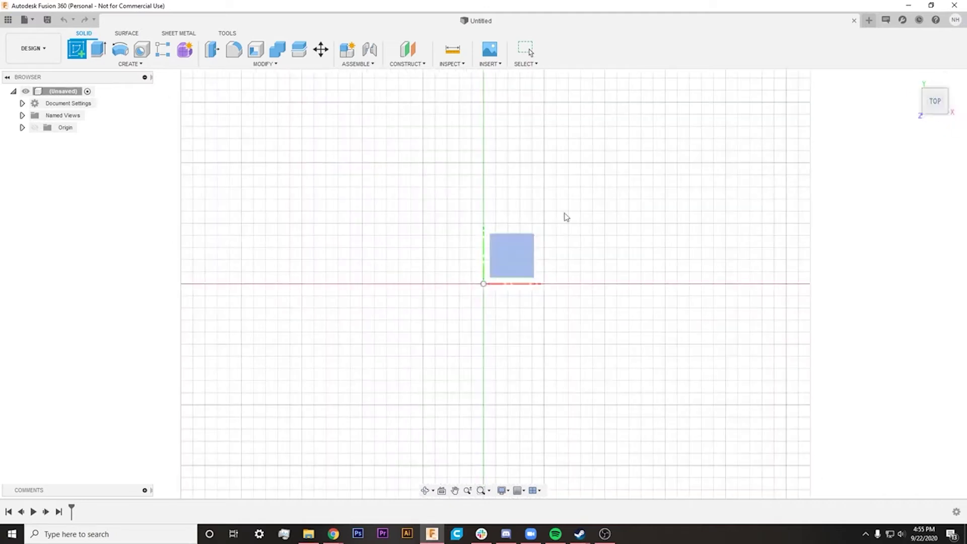
click(513, 255)
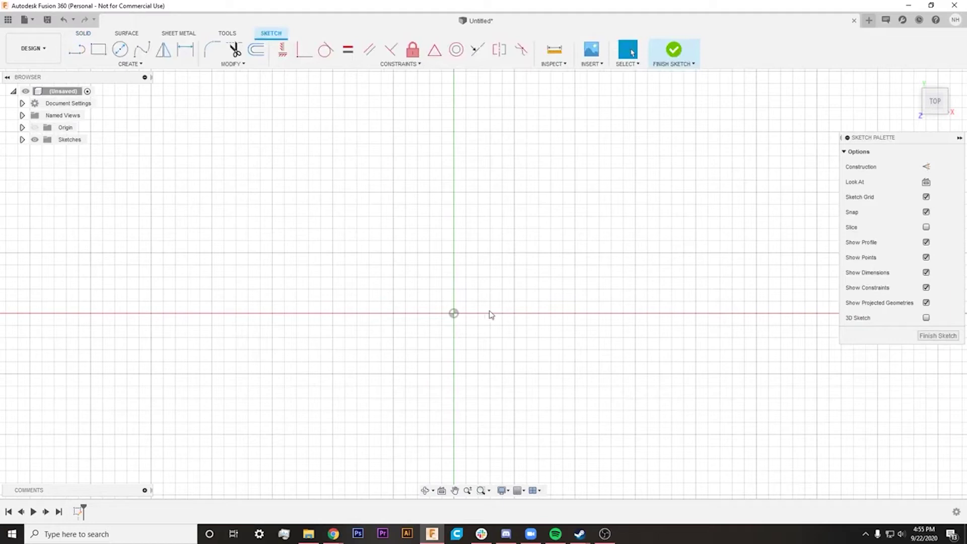
key(alt+Tab)
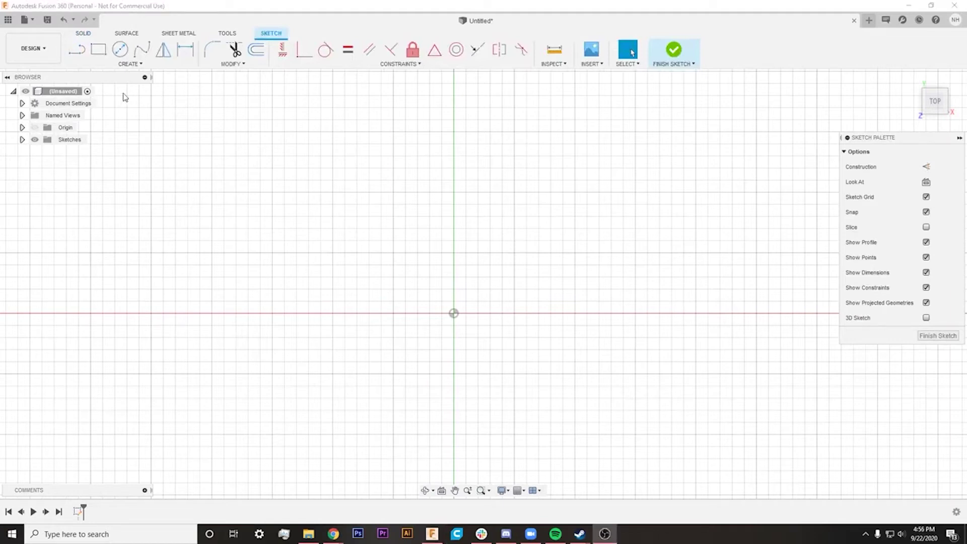
- Draw a 40 mm line from the origin angled 15° below horizontal
click(80, 52)
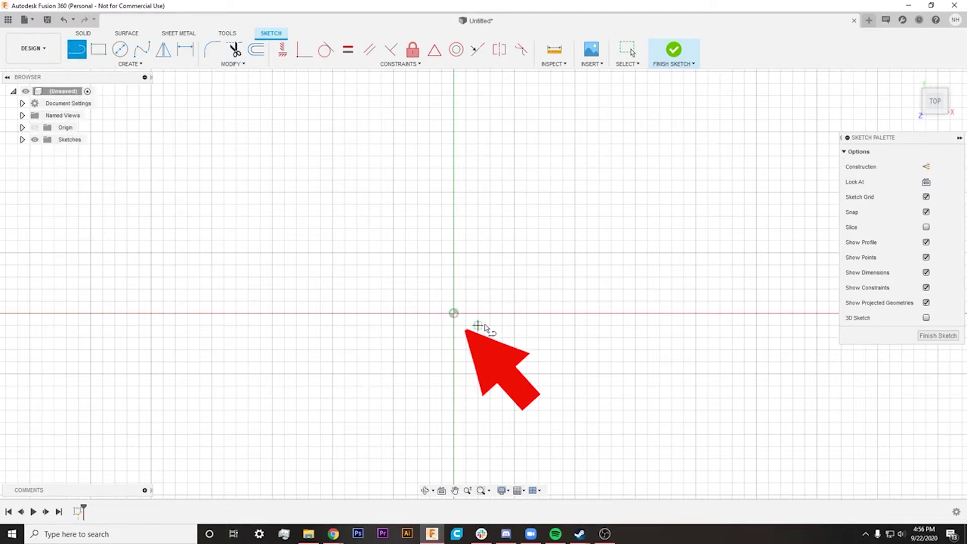
mouse_move(485, 326)
middle_down()
mouse_move(432, 295)
mouse_move(434, 264)
middle_up()
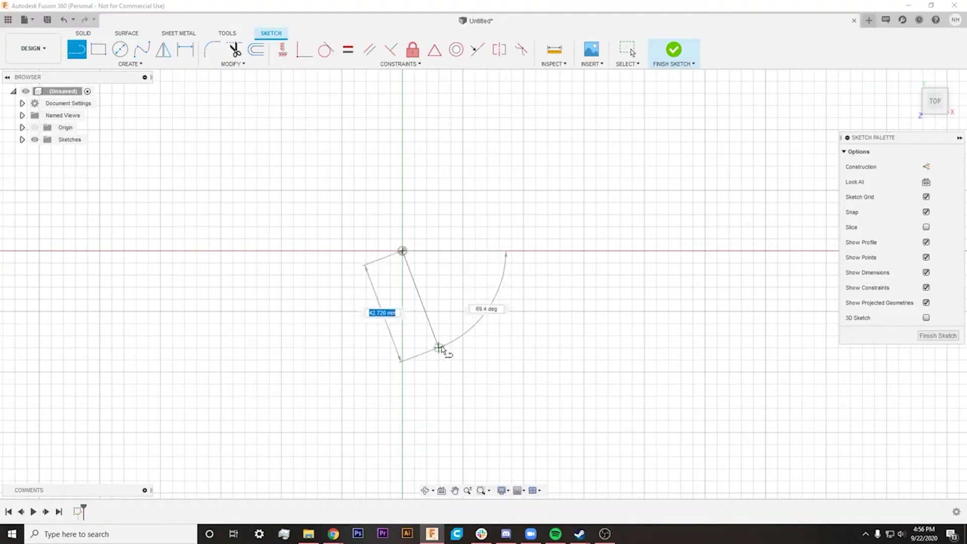
text(12)
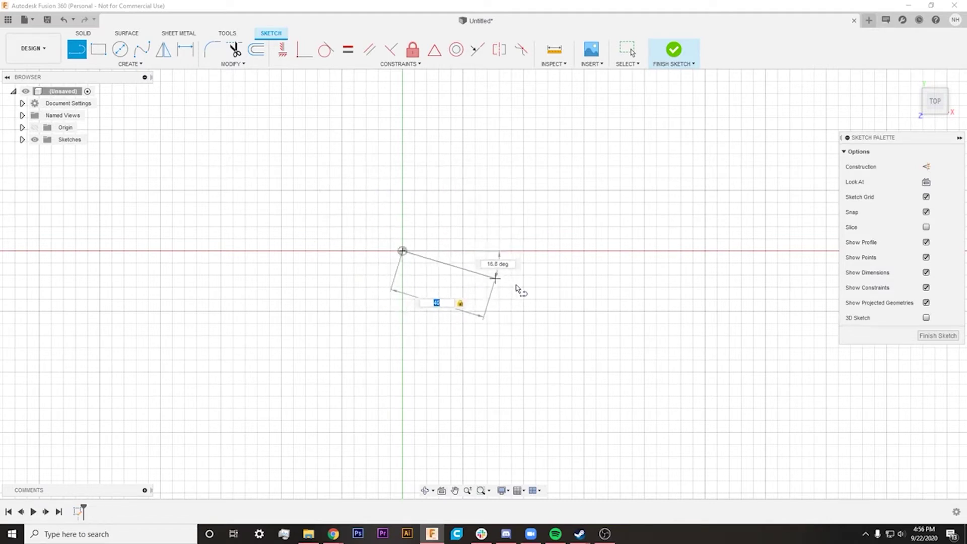
key(Tab)
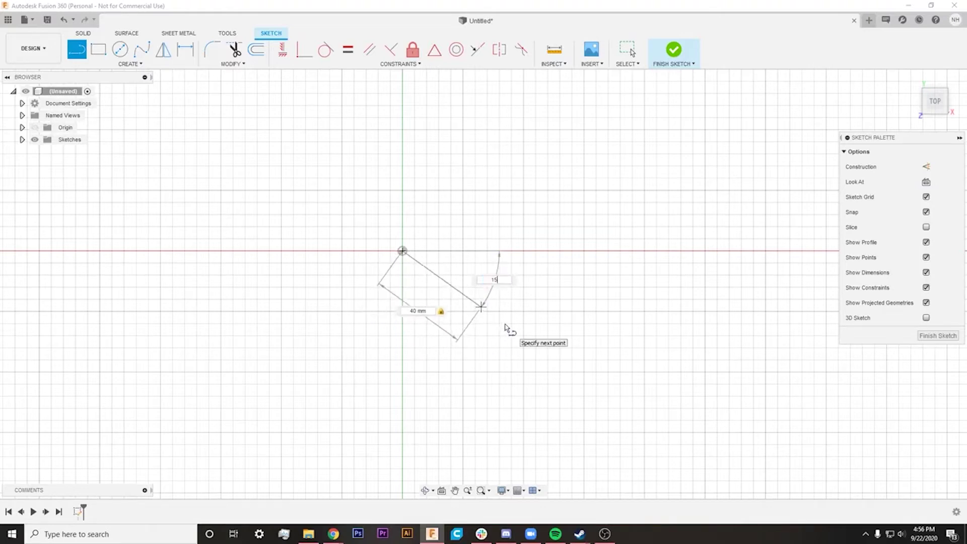
key(Tab)
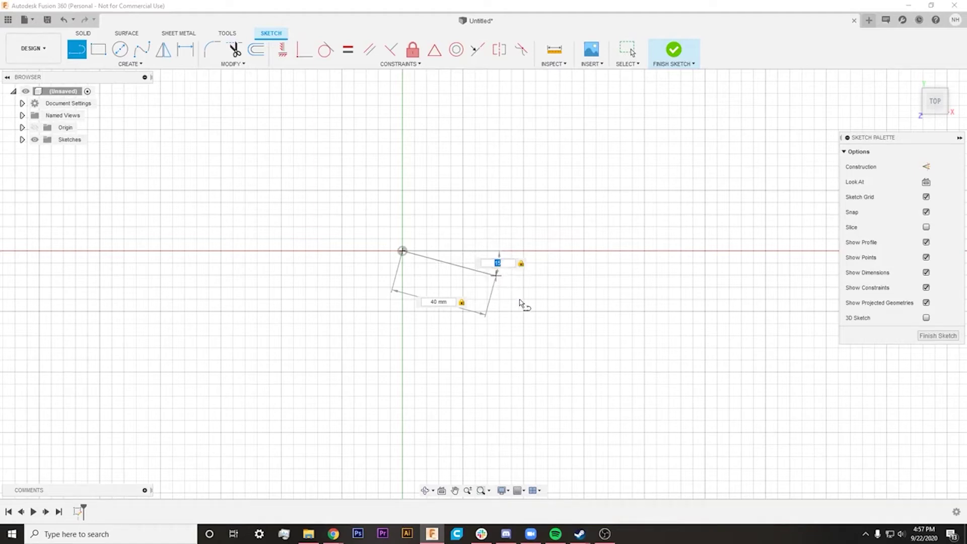
key(Return)
key(Escape)
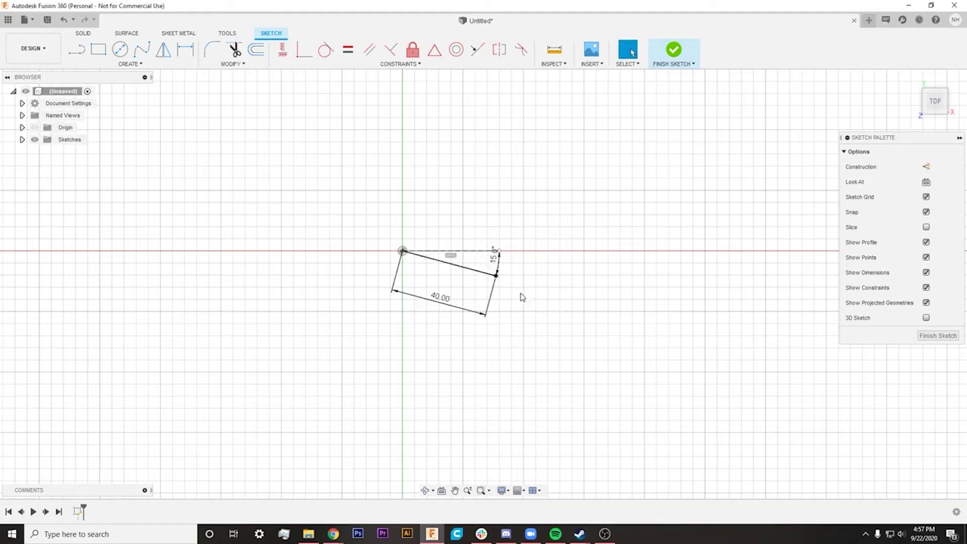
scroll(504, 299, up, 3)
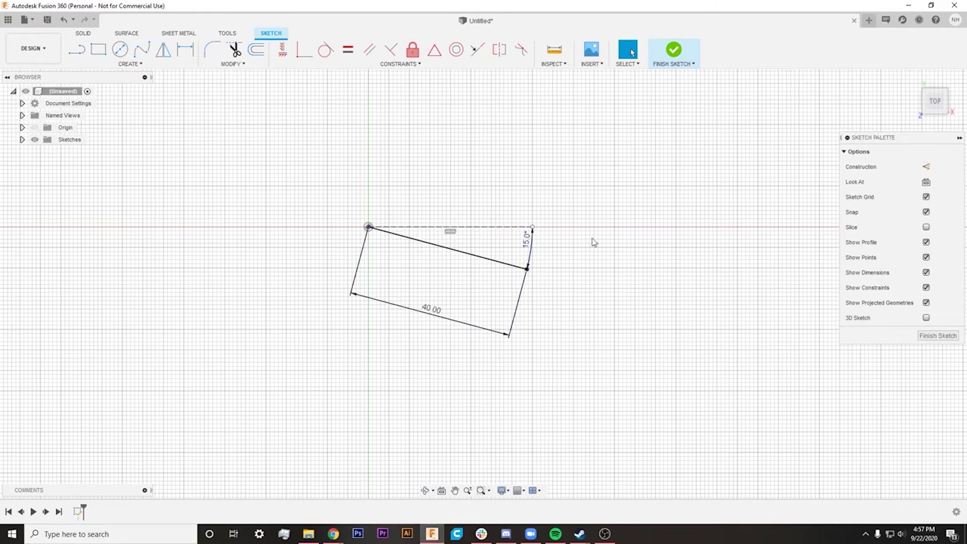
click(532, 249)
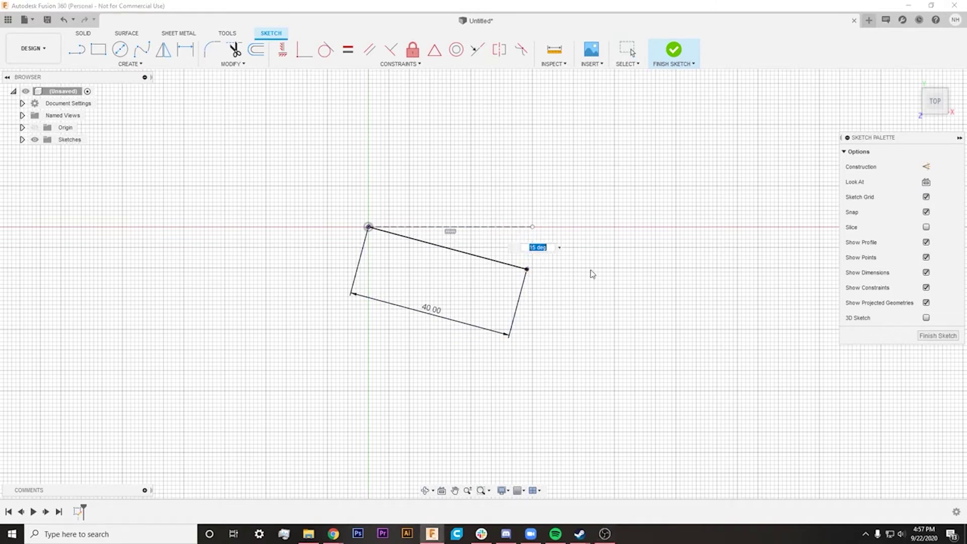
text(30)
key(Return)
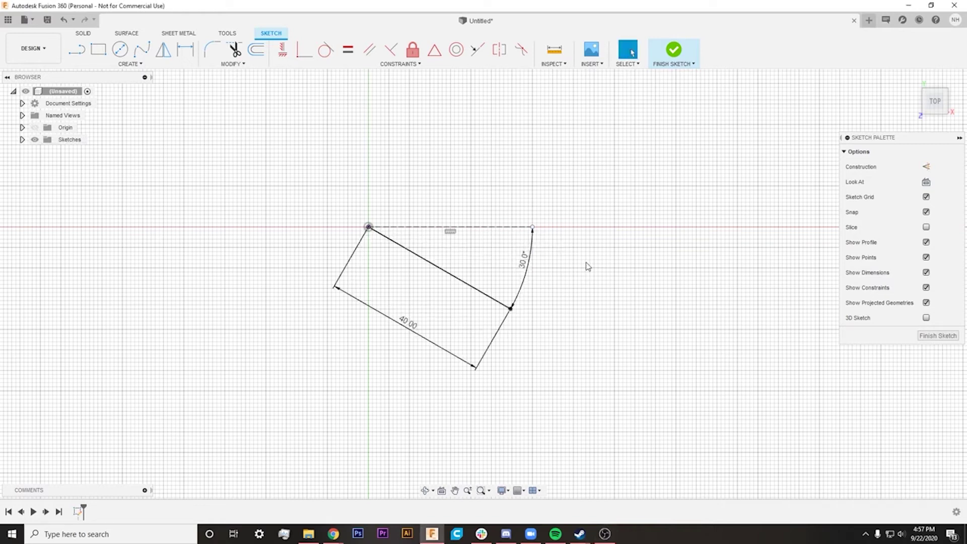
double_click(525, 270)
text(45)
key(Return)
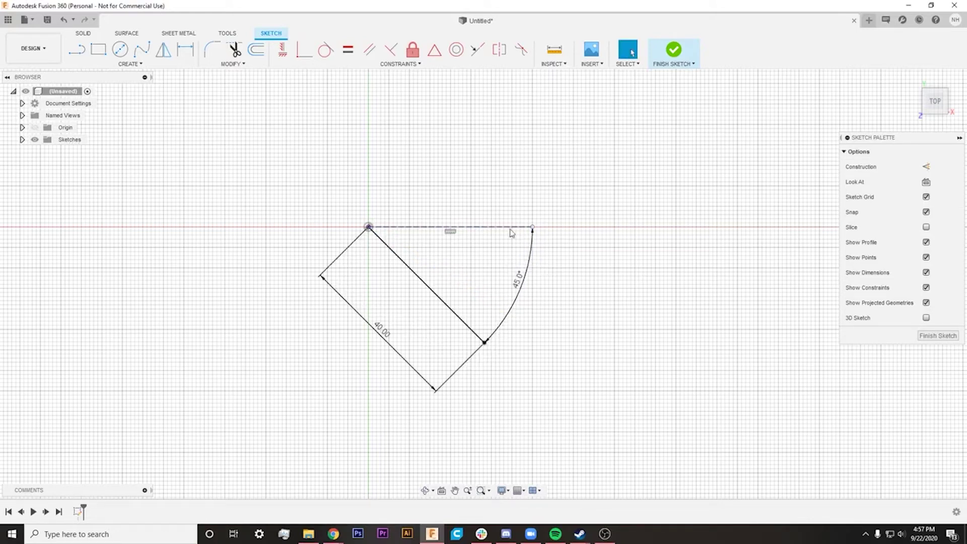
double_click(518, 279)
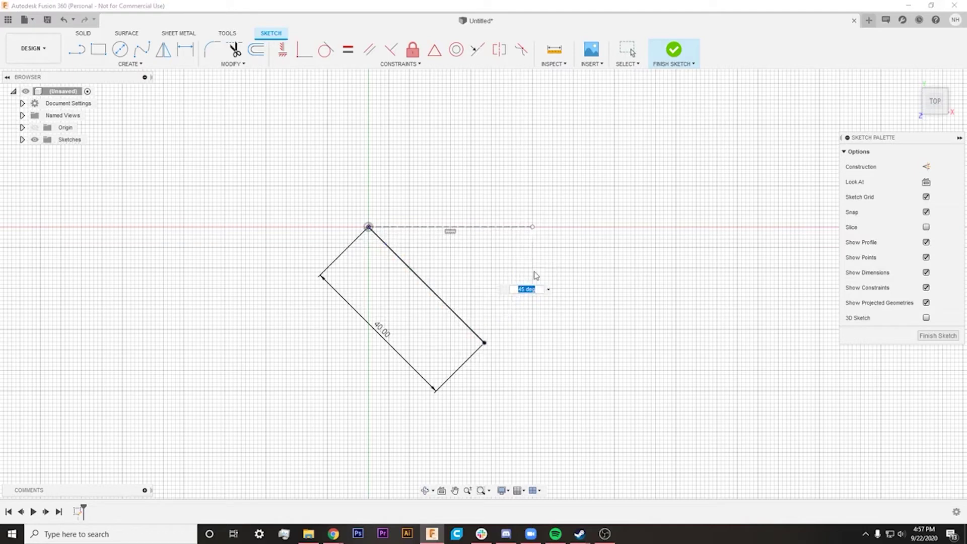
text(15)
key(Return)
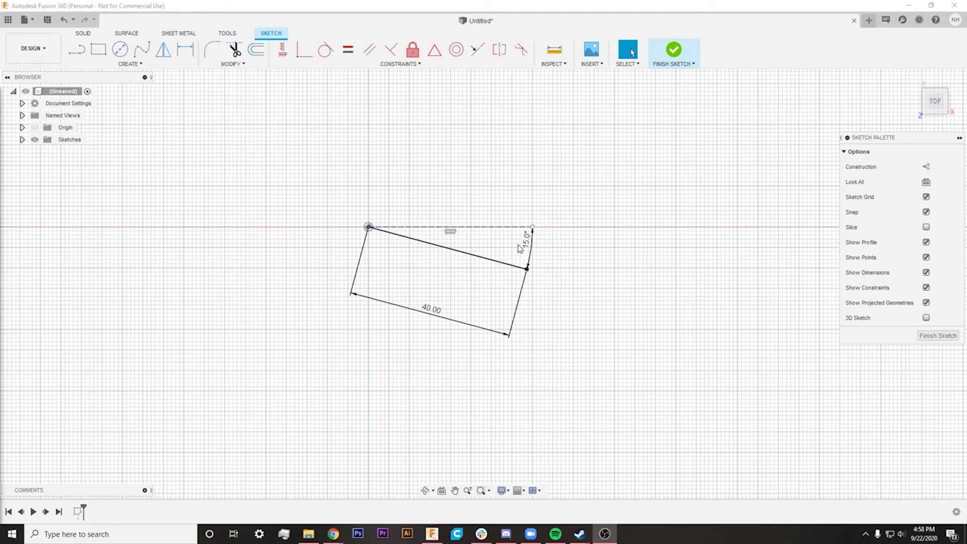
- Draw a second 40 mm line from the origin below the first
click(75, 50)
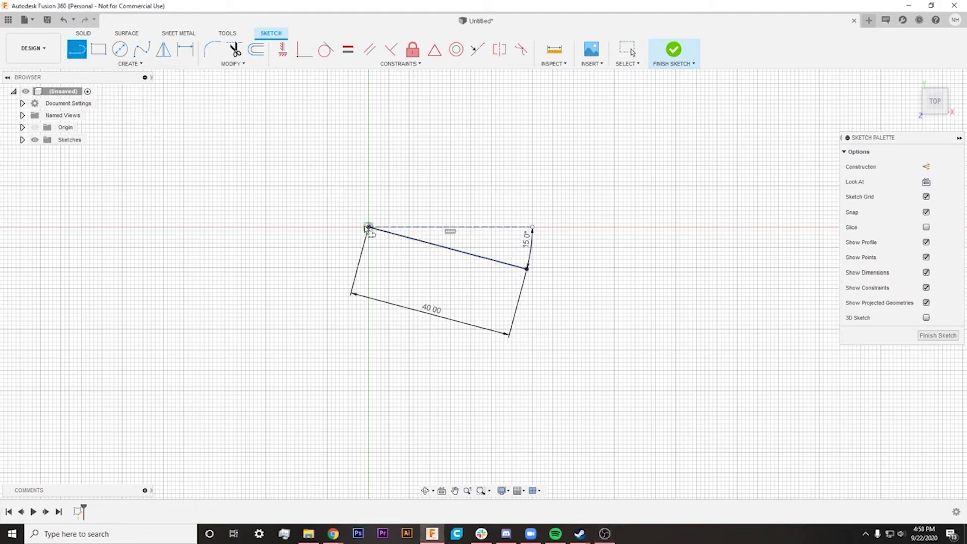
click(368, 228)
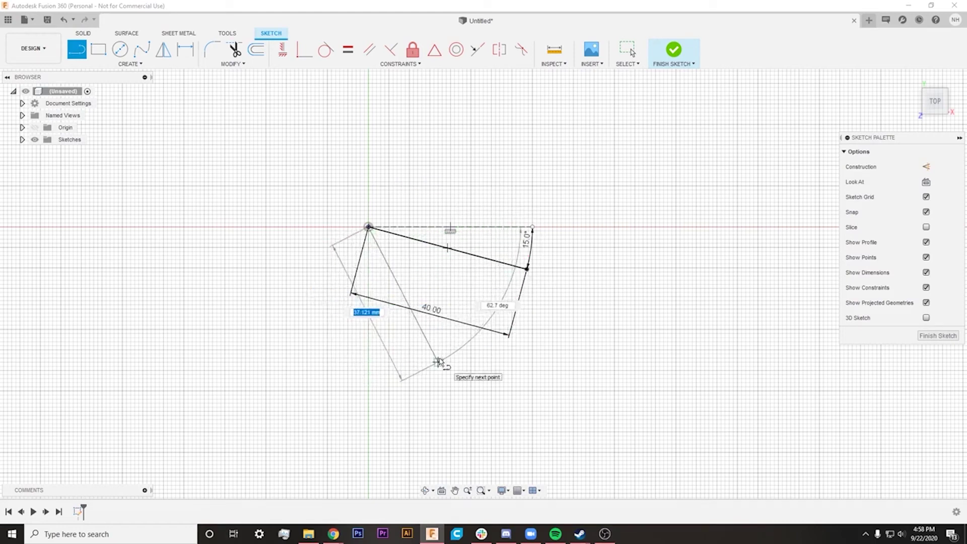
text(40)
key(Tab)
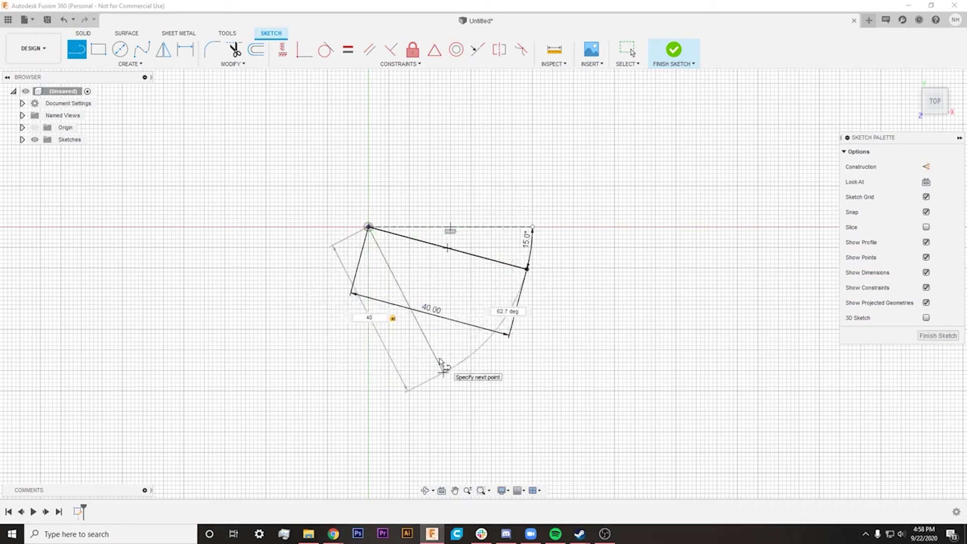
key(Return)
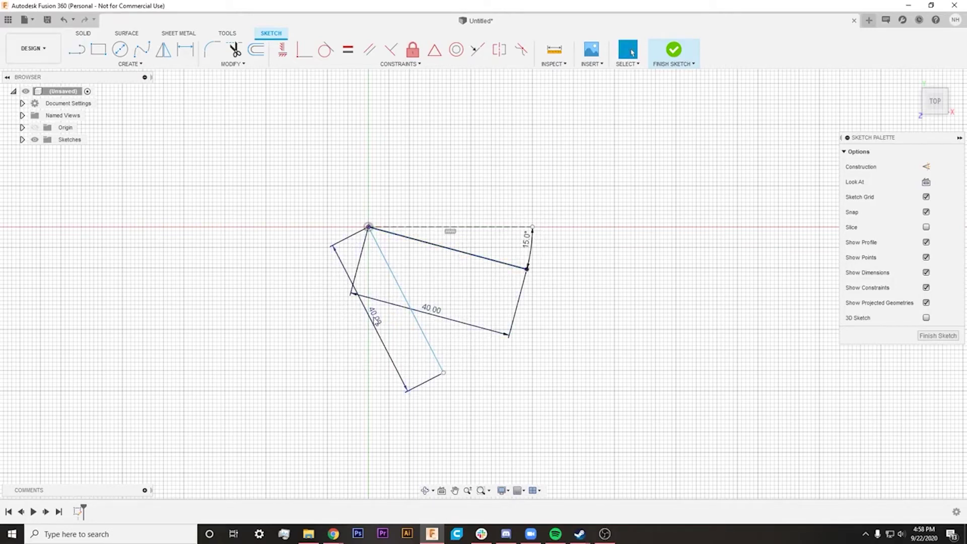
- Move both 40.00 length dimensions outward, clear of the lines
drag(376, 317, 338, 331)
drag(427, 319, 471, 178)
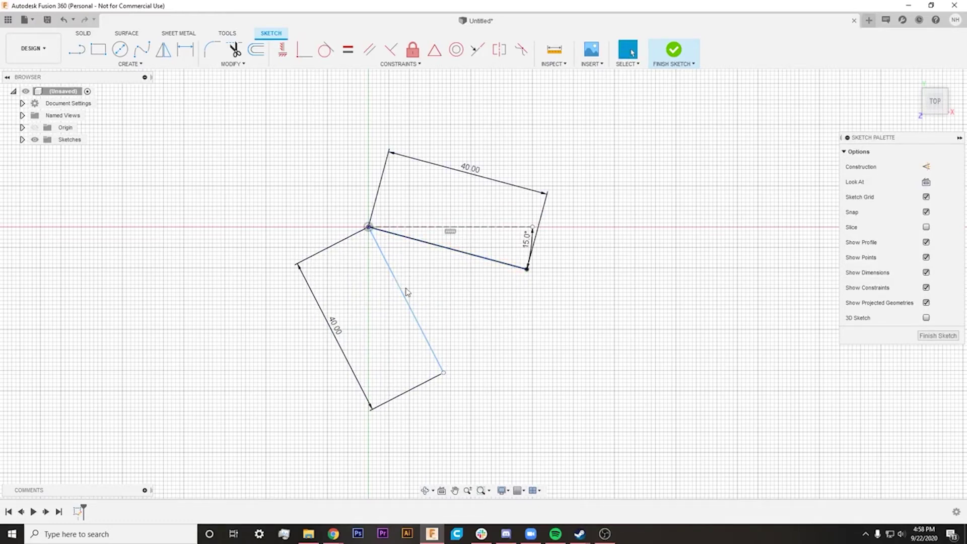
click(410, 302)
- Add a 30° angular dimension between the two lines and reopen it for editing
click(137, 66)
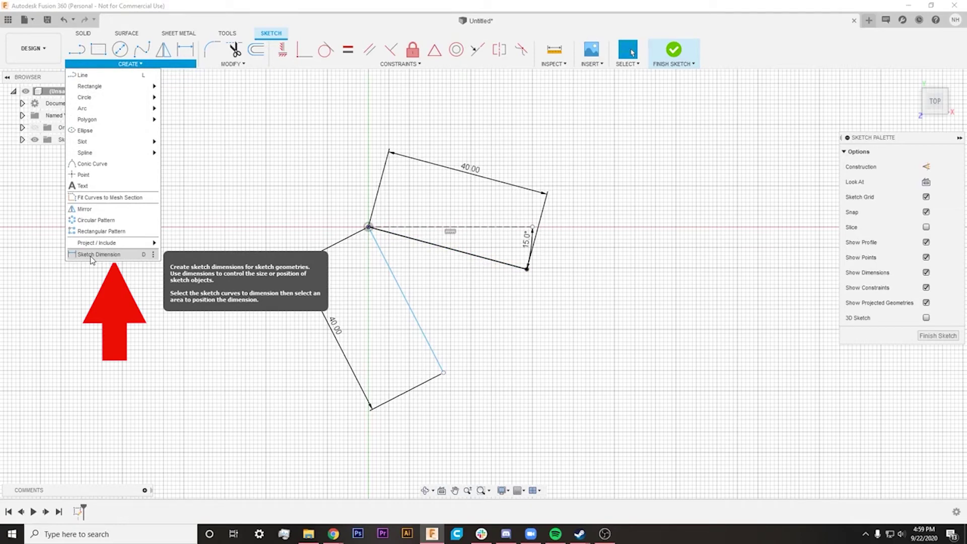
click(141, 255)
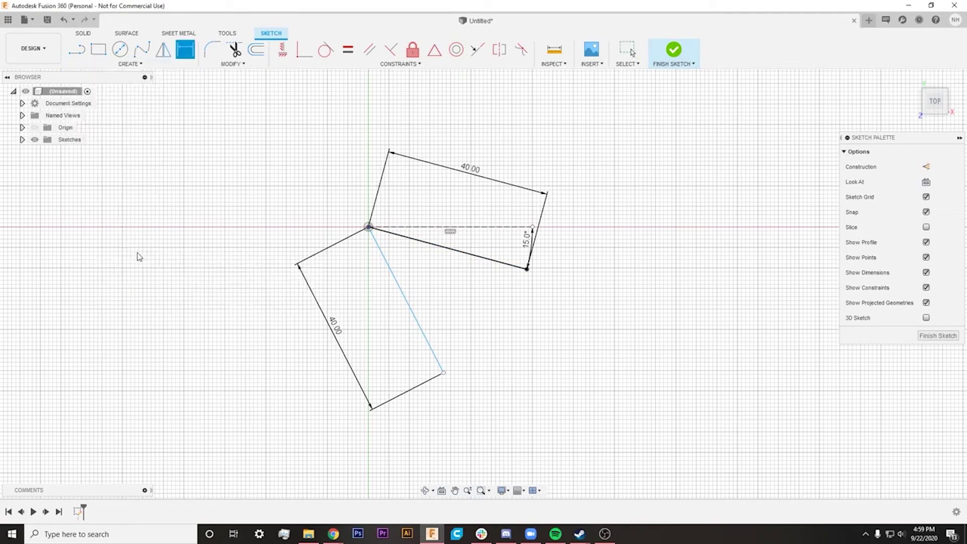
click(460, 253)
click(409, 307)
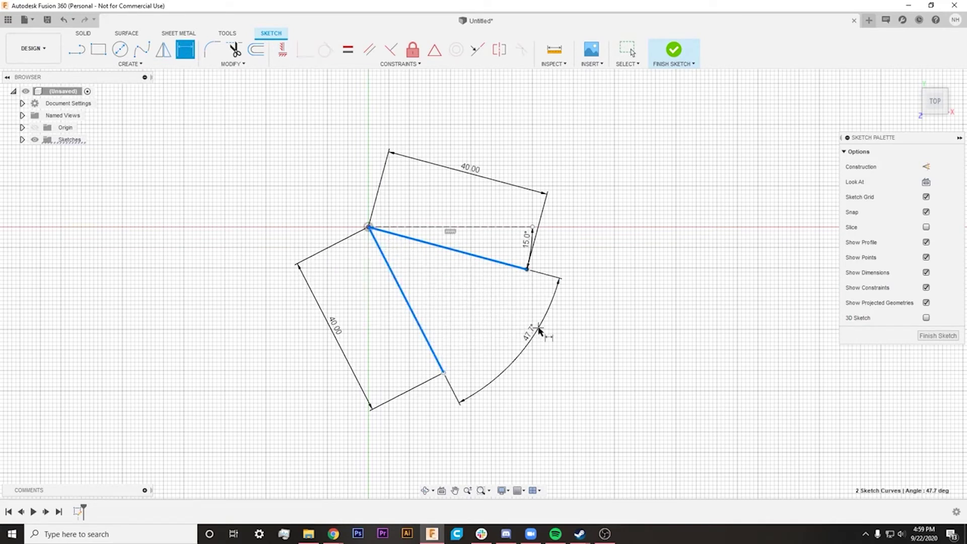
click(559, 344)
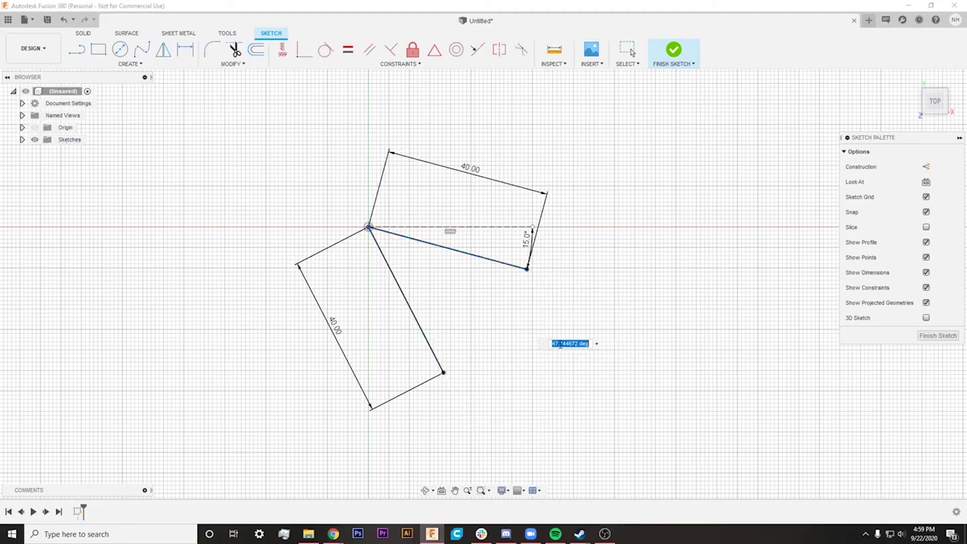
text(30)
key(Return)
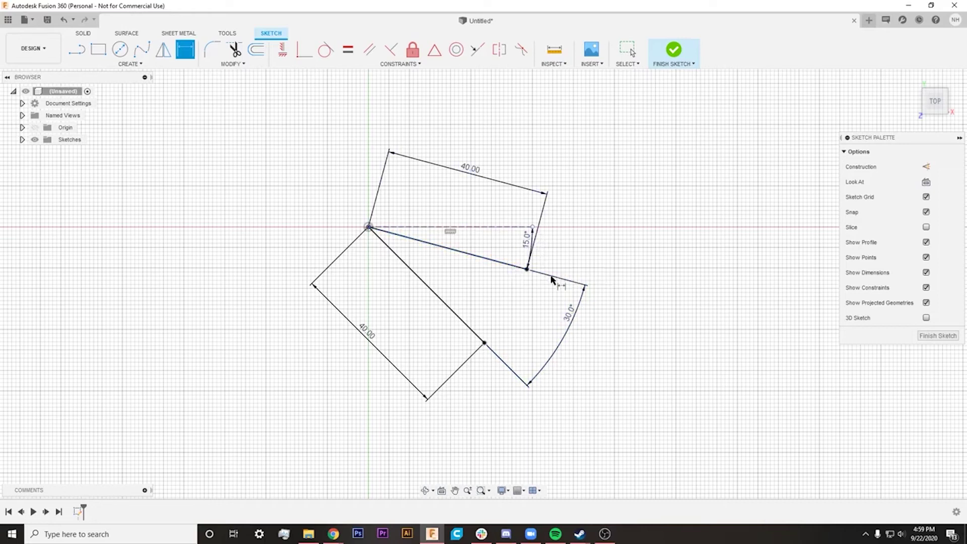
double_click(571, 316)
- Set the angle between the lines to 45° and move the 15° dimension further outward
text(45)
key(Return)
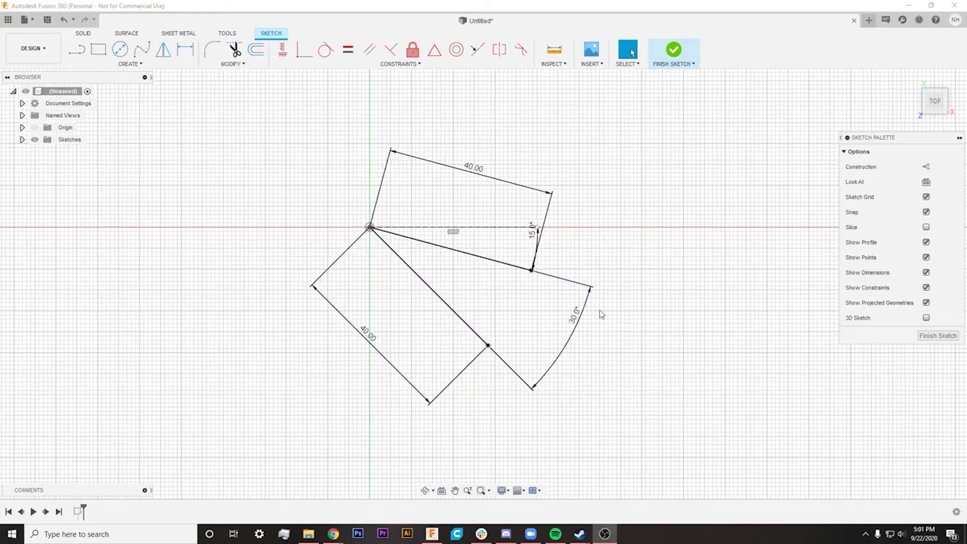
scroll(599, 318, up, 3)
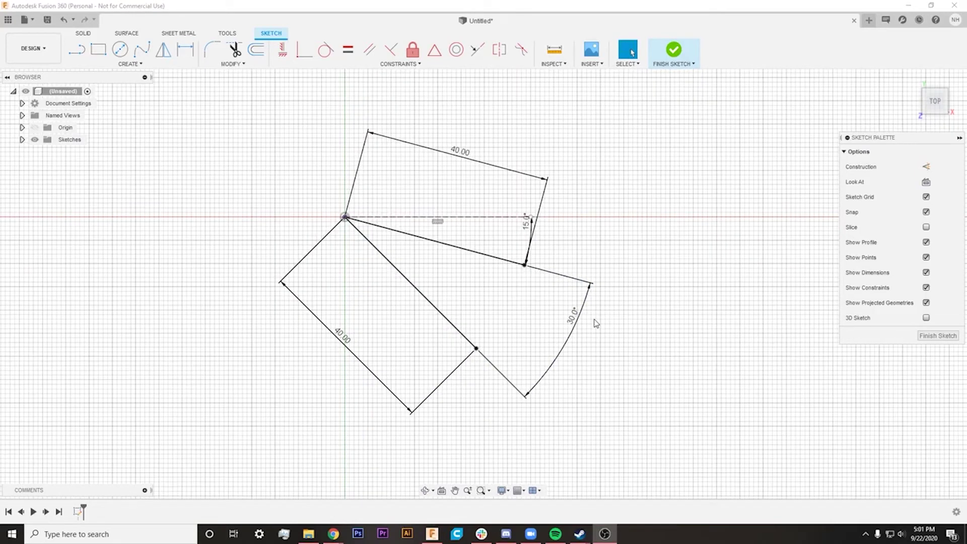
middle_drag(501, 306, 503, 296)
drag(528, 207, 585, 232)
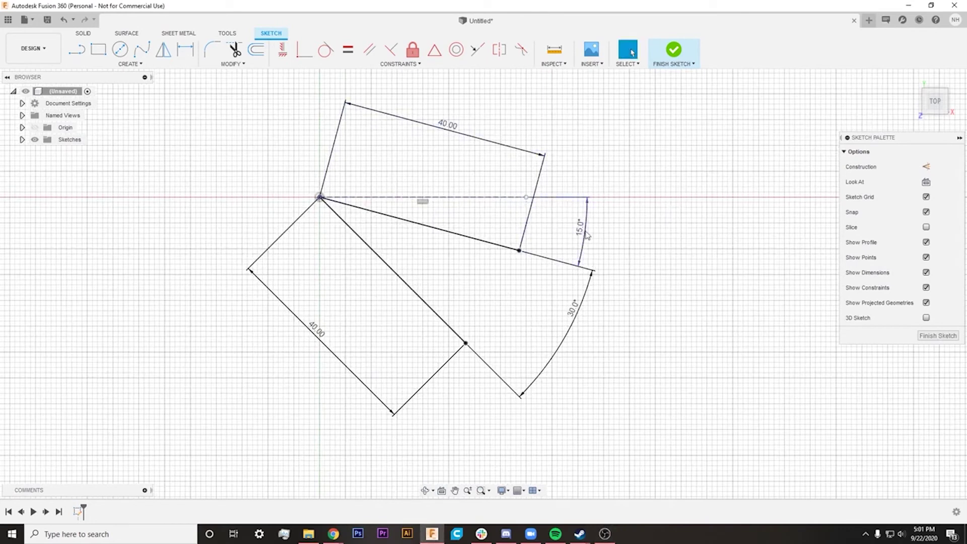
- Redefine the angle between the rectangles as the expression (15 * 3) deg, reading 45.0°
click(576, 313)
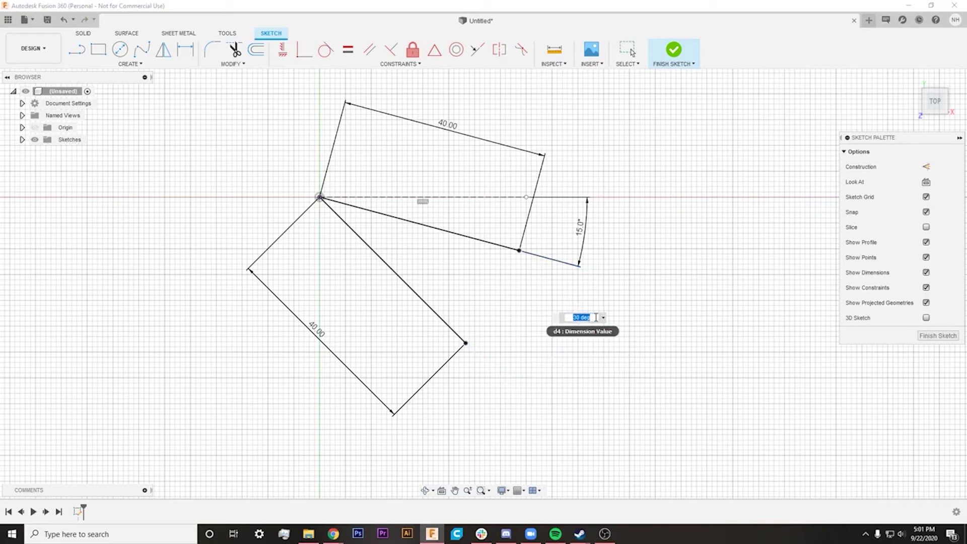
text(15*2)
key(Escape)
double_click(580, 311)
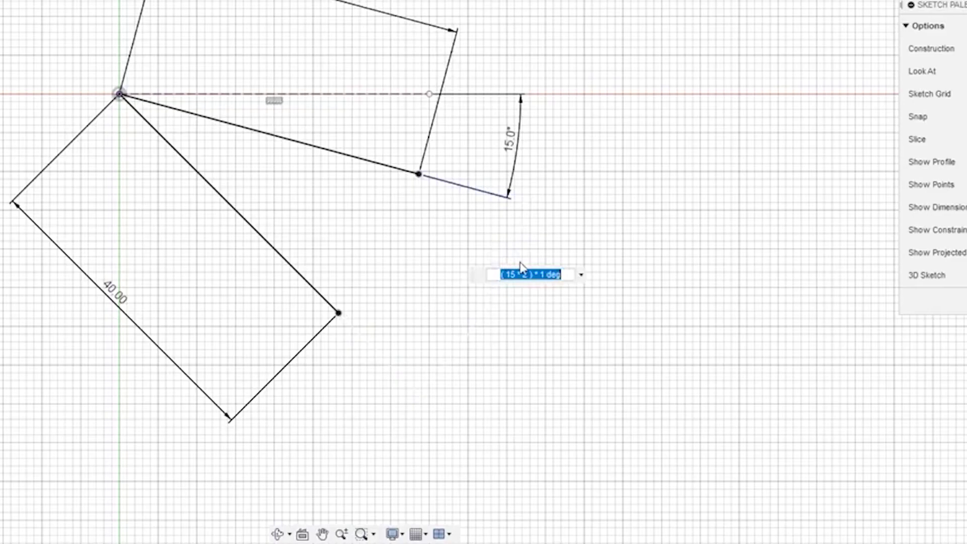
click(589, 317)
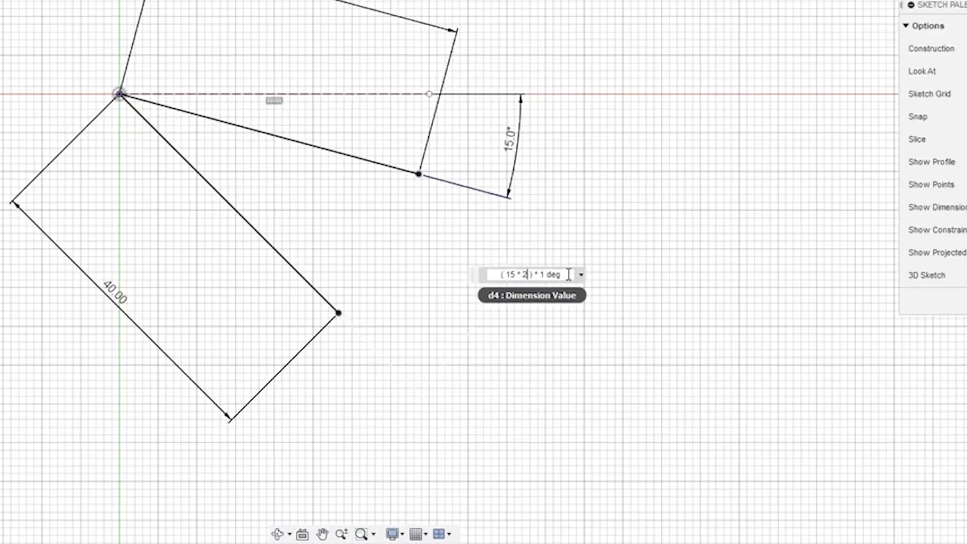
double_click(526, 275)
text(3)
key(Return)
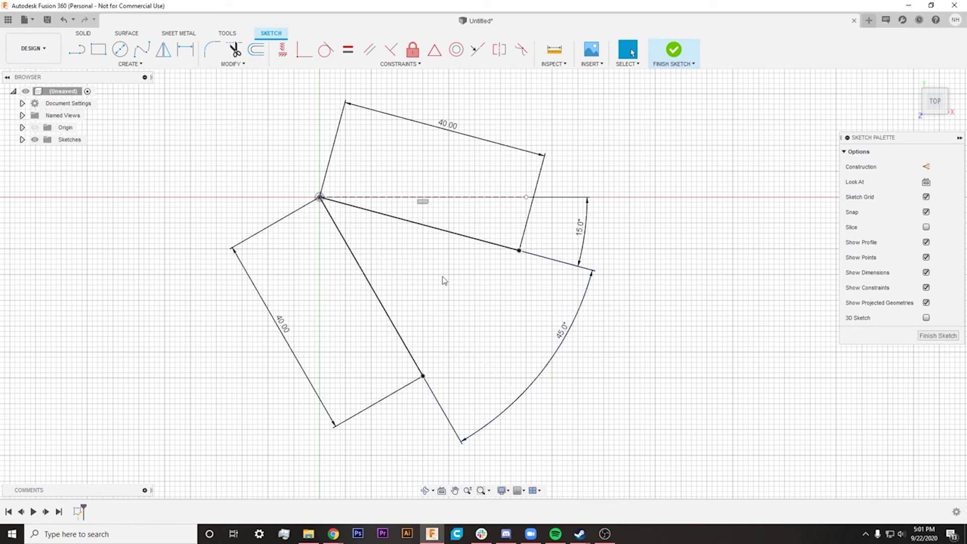
mouse_move(566, 335)
double_click(571, 331)
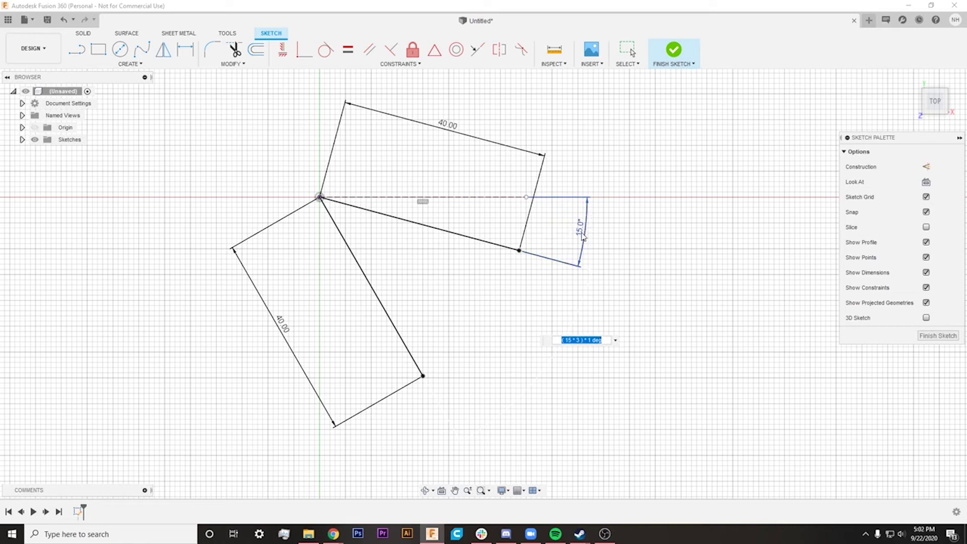
- Link the second angle to d2 by formula, then set the first angle to 10°, giving fx 20.0°
click(584, 232)
key(Return)
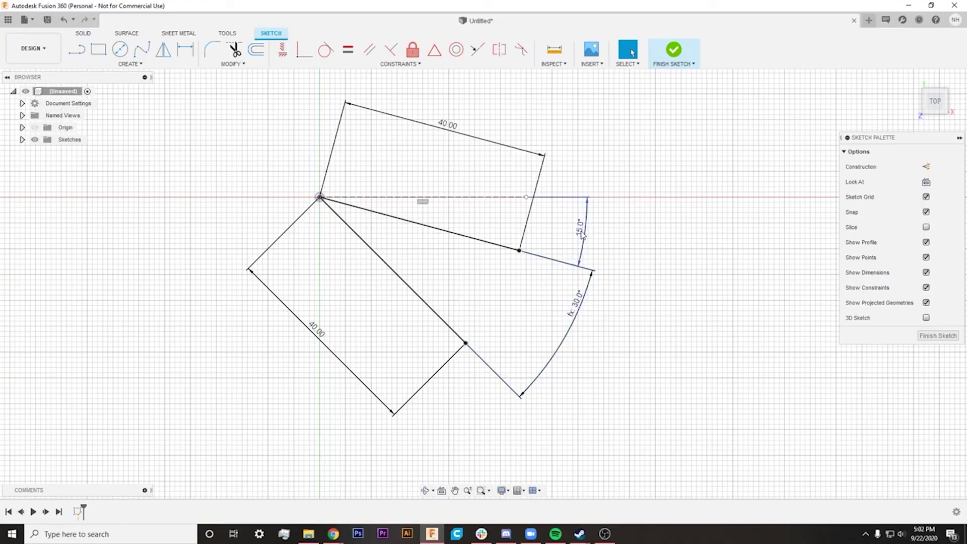
double_click(583, 233)
text(10)
key(Return)
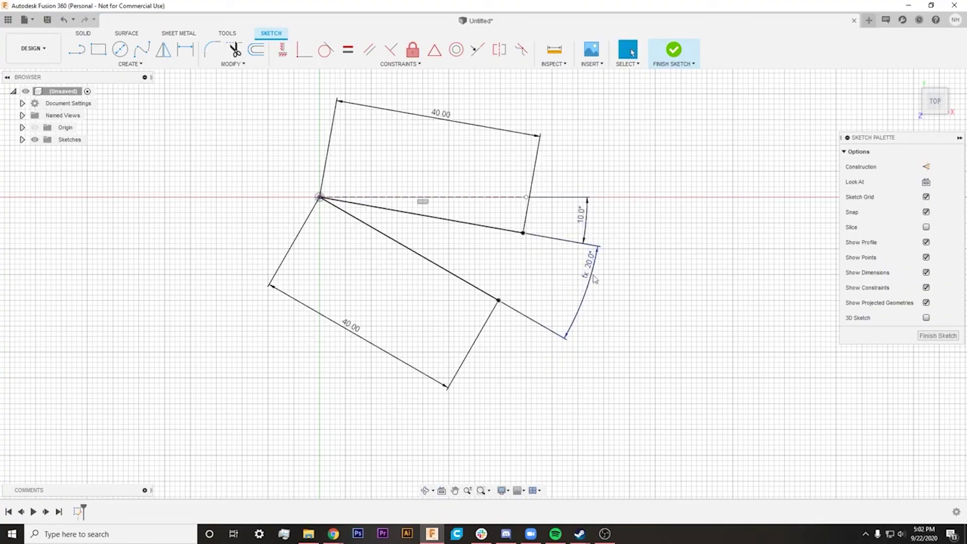
drag(591, 272, 583, 307)
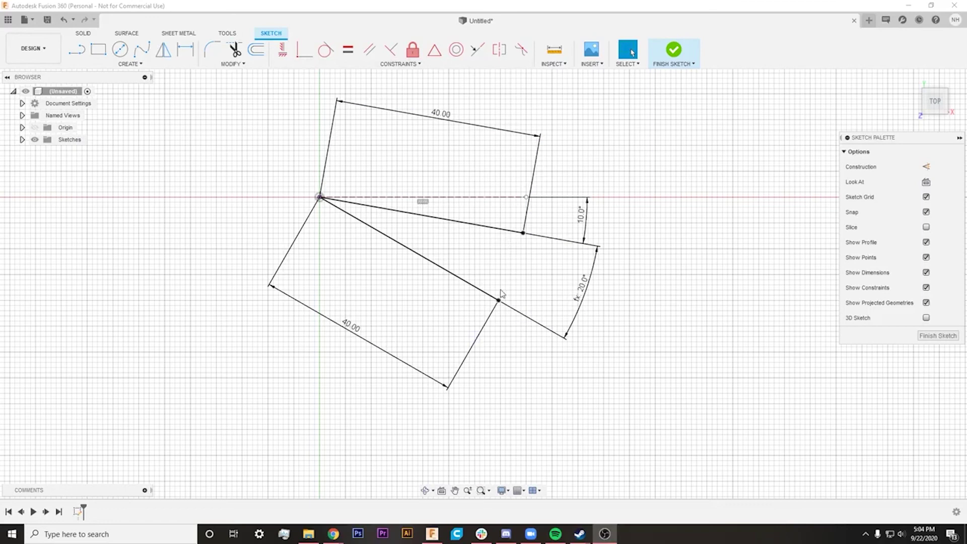
click(77, 49)
- Draw a line from the rectangle corner to close the triangular profile
click(523, 233)
click(499, 301)
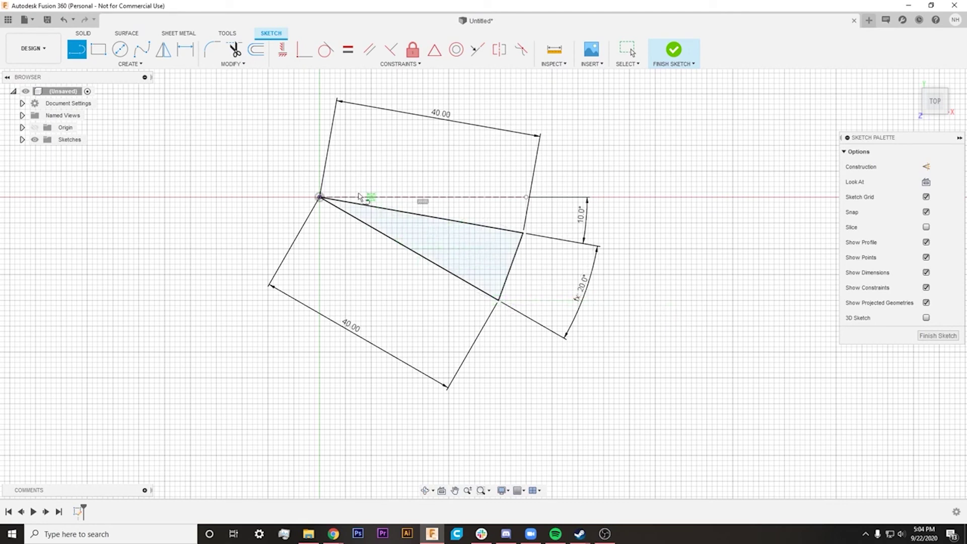
key(Escape)
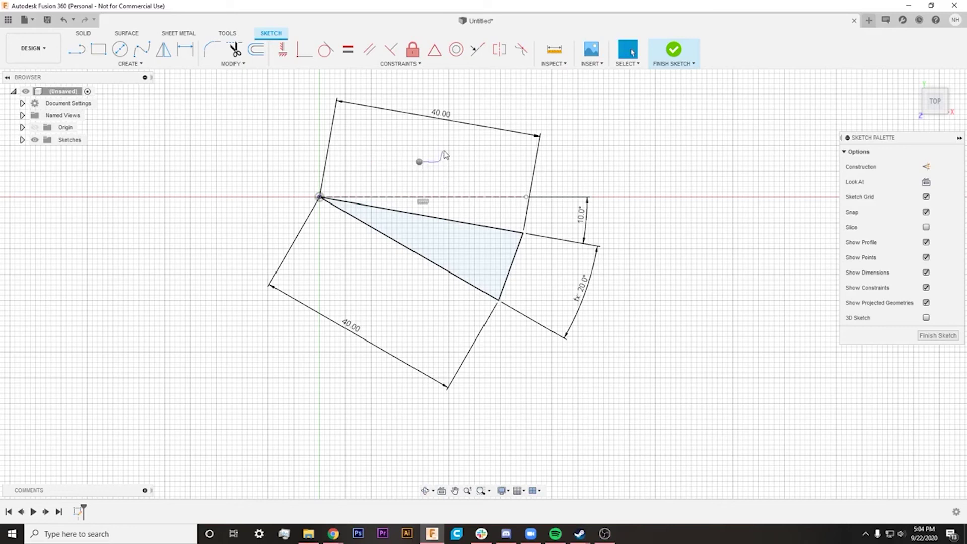
- Press Pull the triangle profile into a solid wedge body
right_click(419, 162)
click(447, 150)
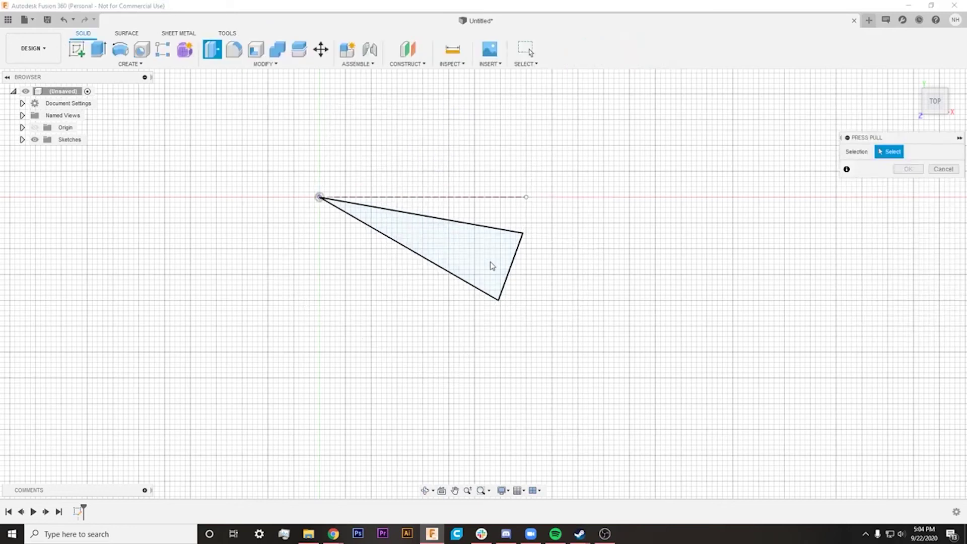
click(492, 266)
key(Return)
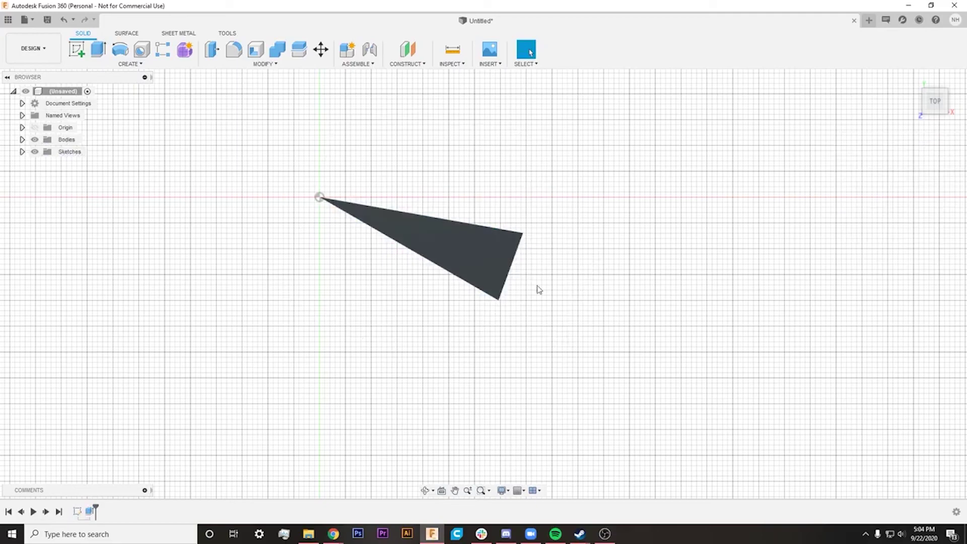
mouse_move(537, 288)
shift+middle_down()
mouse_move(539, 295)
mouse_move(546, 261)
mouse_move(529, 223)
mouse_move(539, 268)
mouse_move(574, 328)
mouse_move(516, 328)
mouse_move(518, 299)
mouse_move(521, 311)
shift+middle_up()
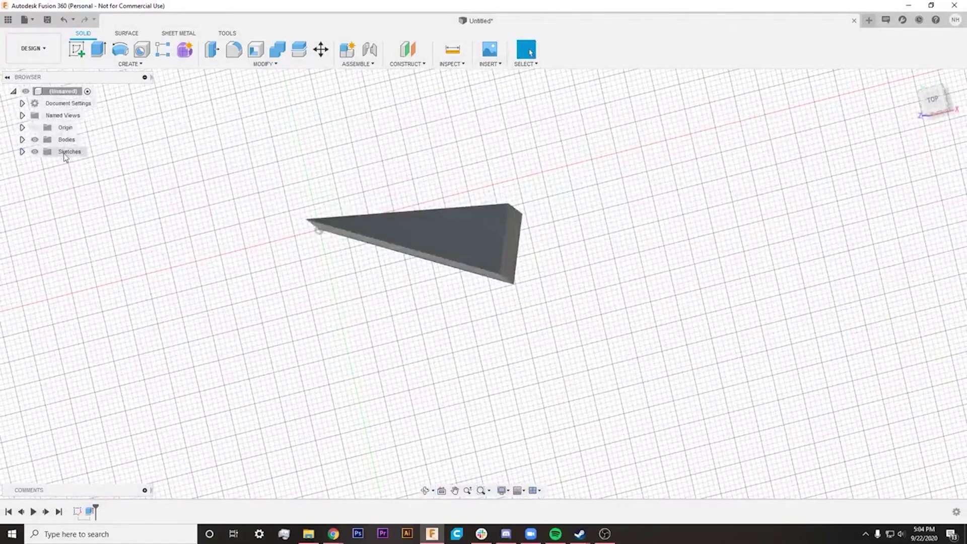
- Make Sketch1 visible so its 40.00, 10.0° and fx 20.0° dimensions show over the wedge
click(23, 152)
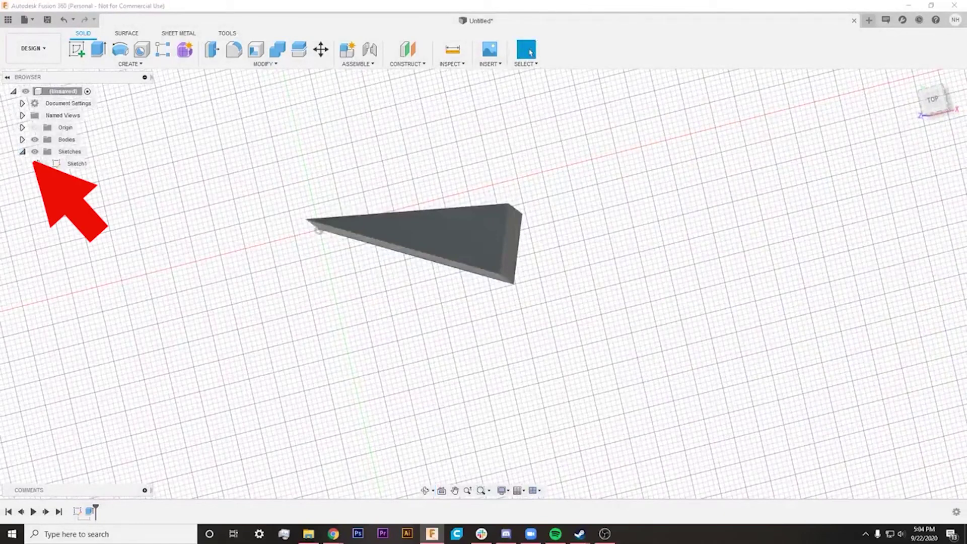
right_click(78, 167)
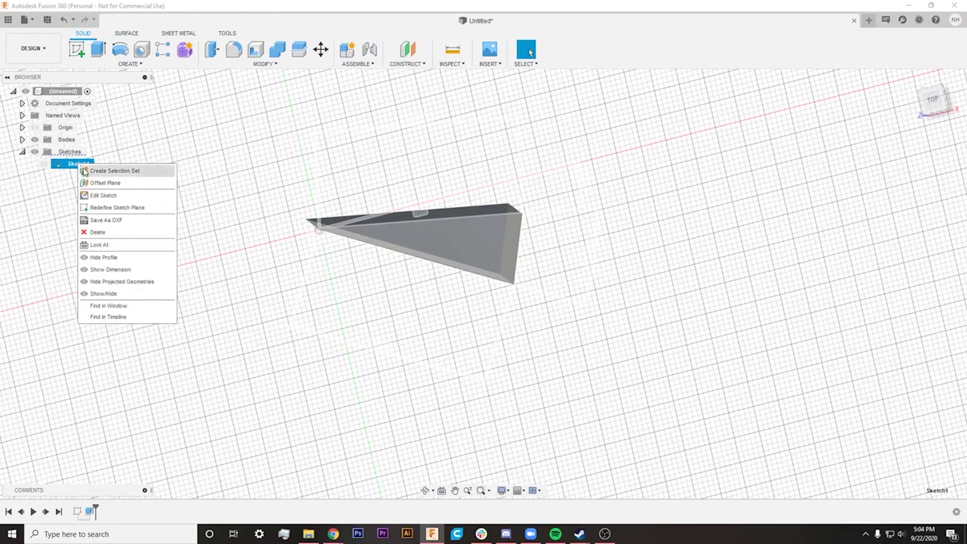
click(119, 272)
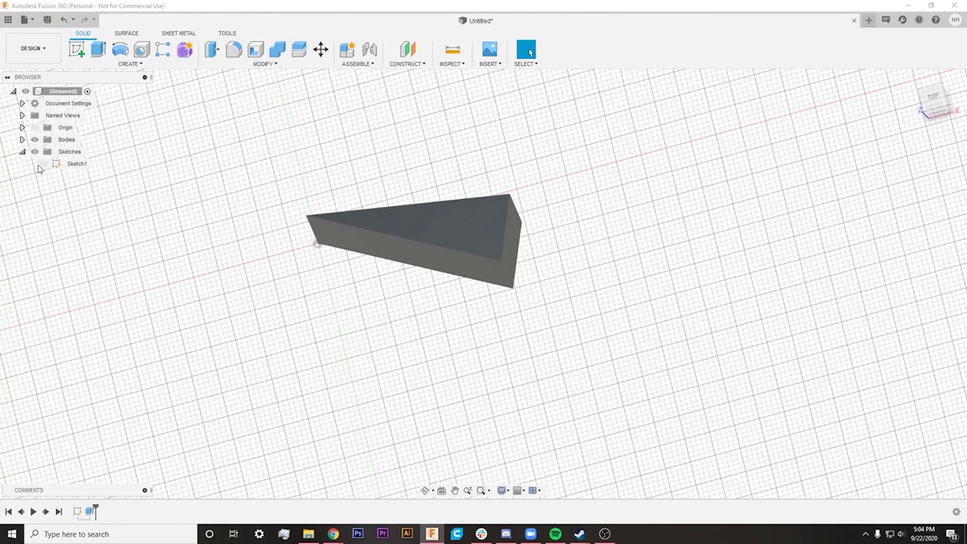
click(44, 164)
click(59, 199)
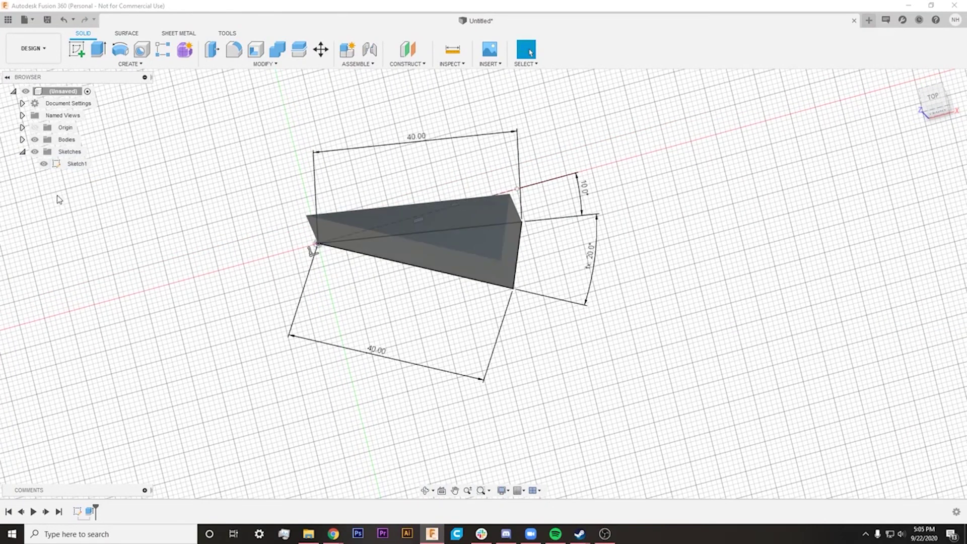
click(43, 163)
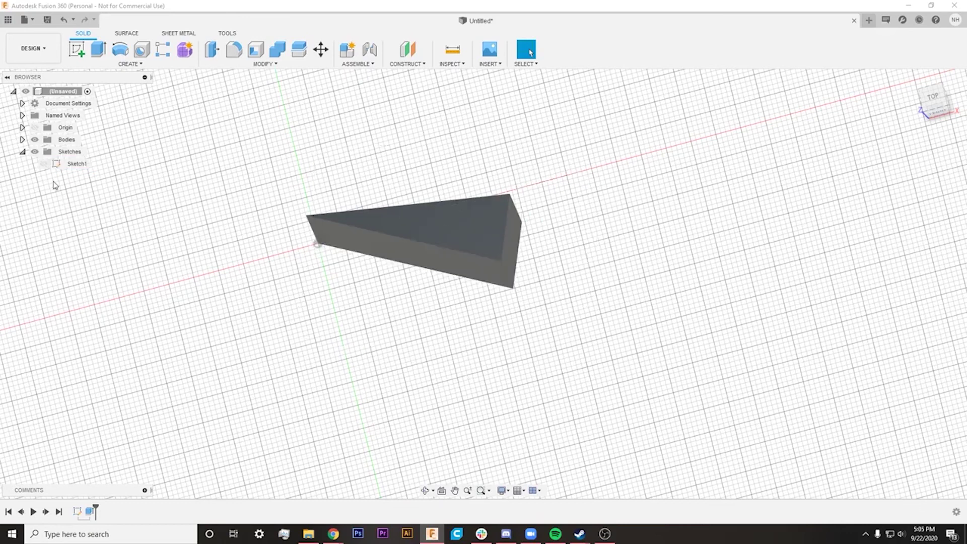
click(44, 164)
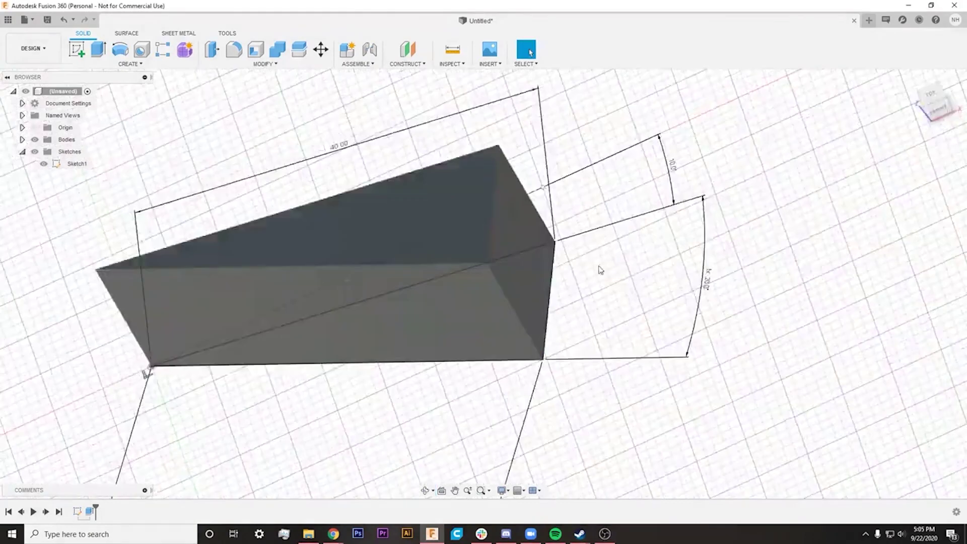
scroll(322, 252, up, 5)
scroll(557, 236, down, 5)
shift+middle_drag(627, 255, 856, 151)
- Change the first angle to 15° so the linked angle becomes fx 30.0° and the wedge widens
click(936, 101)
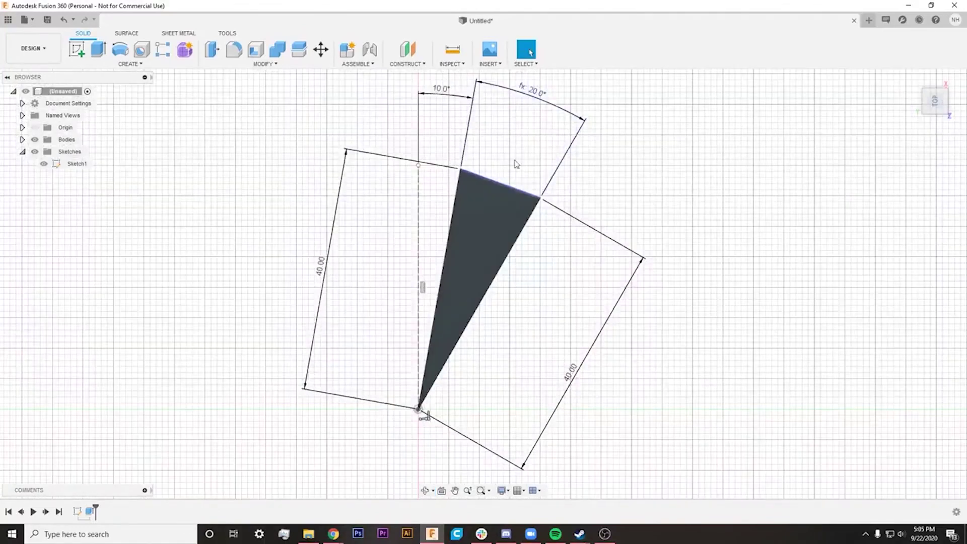
double_click(441, 89)
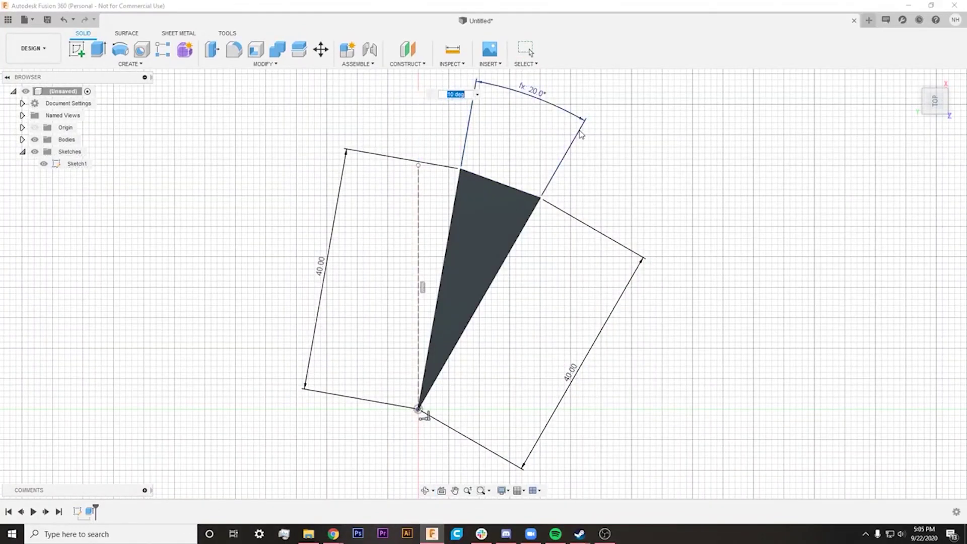
text(15)
key(Return)
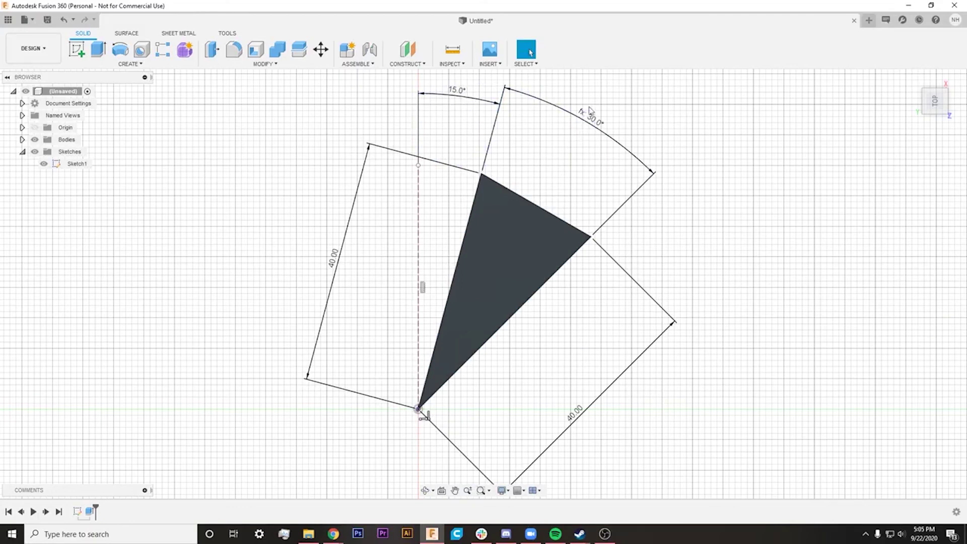
shift+middle_drag(561, 272, 590, 305)
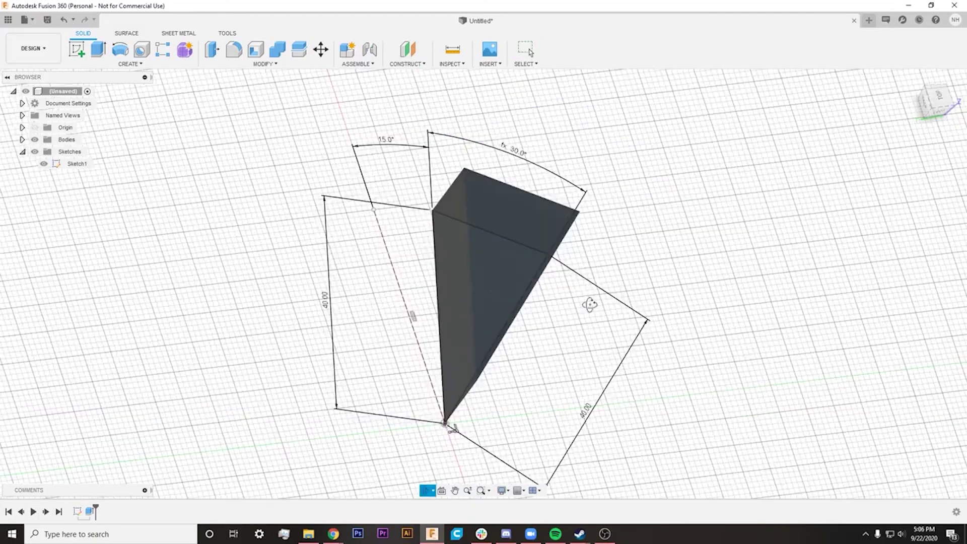